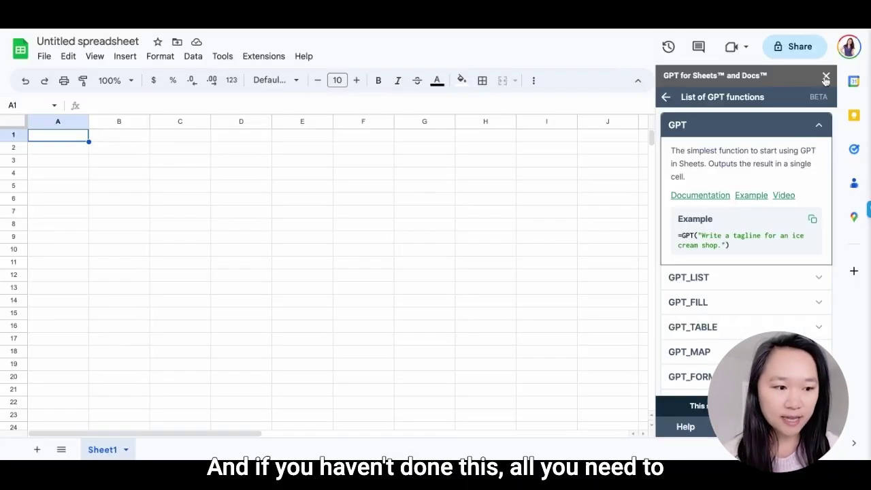
Close the GPT for Sheets function-list panel to reveal the blank spreadsheet
left_click(827, 77)
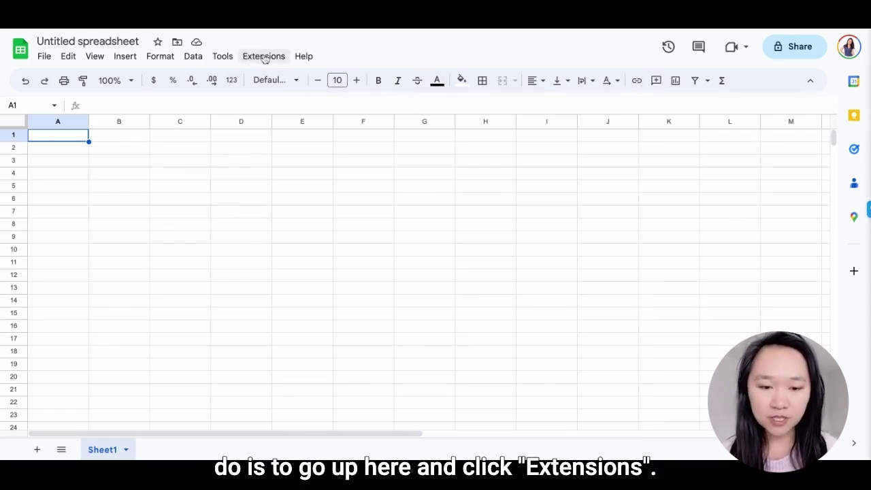
Search the Google Workspace Marketplace for 'chatgpt for' via Extensions > Add-ons > Get add-ons
left_click(265, 57)
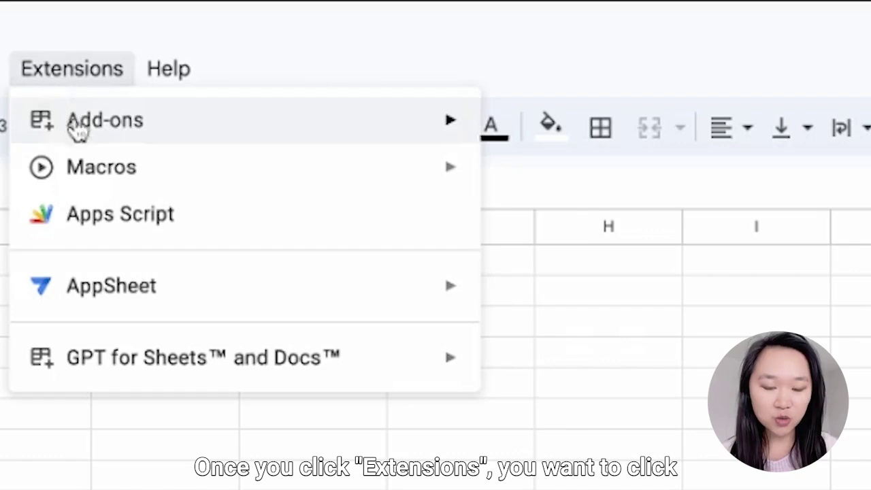
left_click(277, 79)
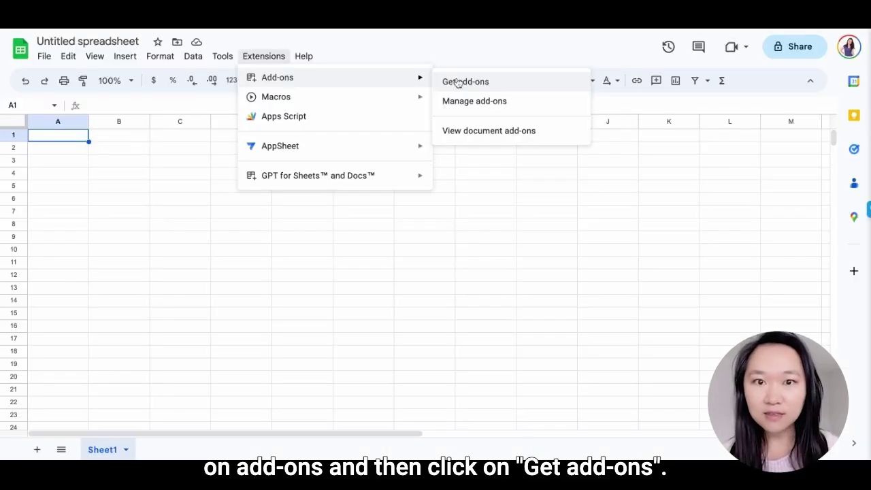
left_click(459, 82)
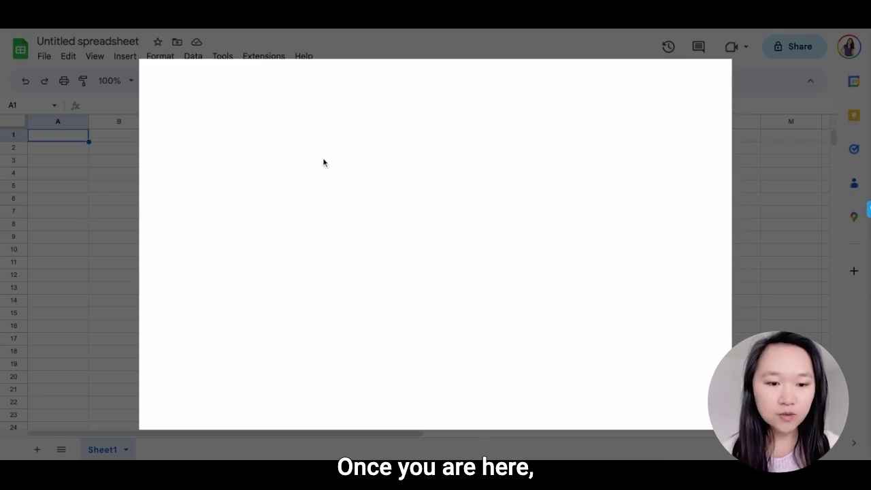
left_click(453, 80)
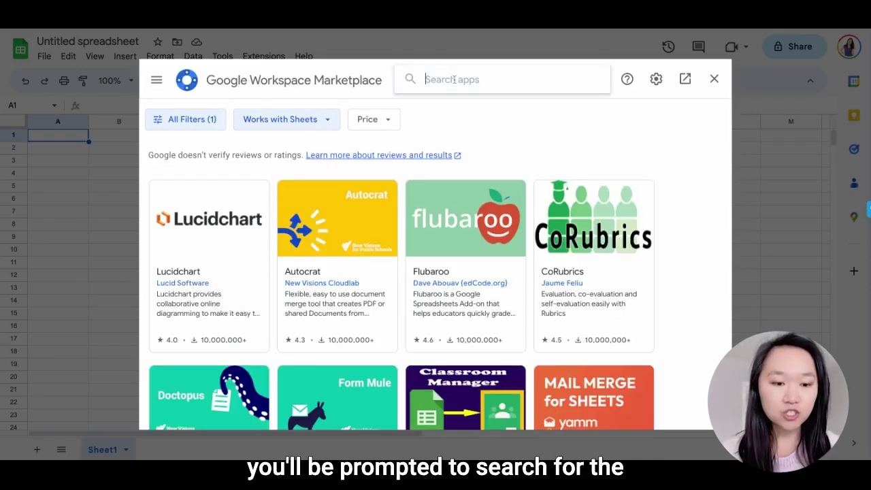
type("chatgpt for")
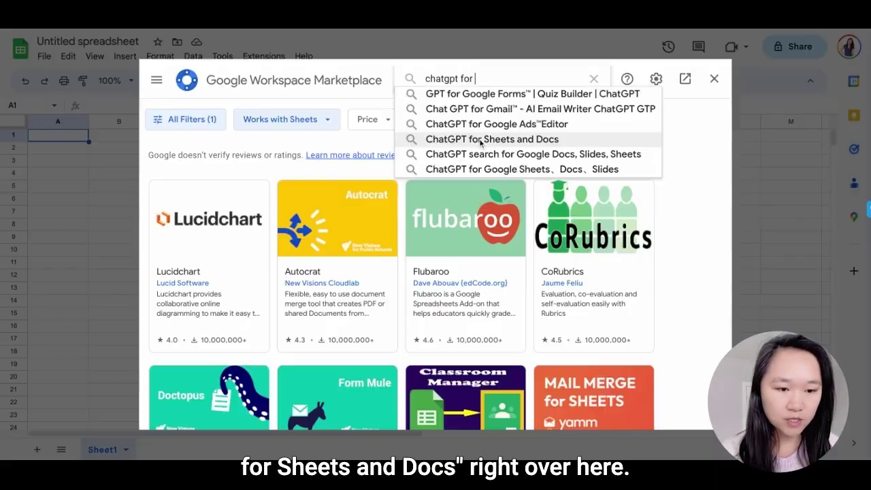
left_click(479, 138)
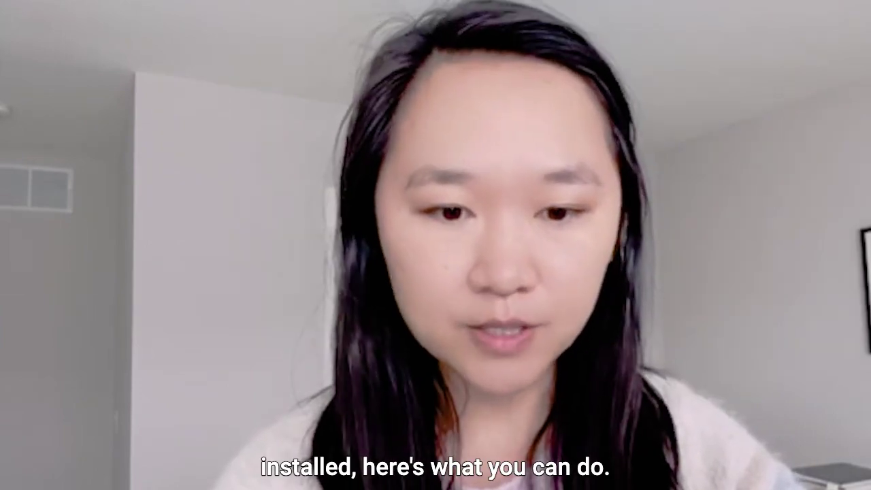
mouse_move(318, 175)
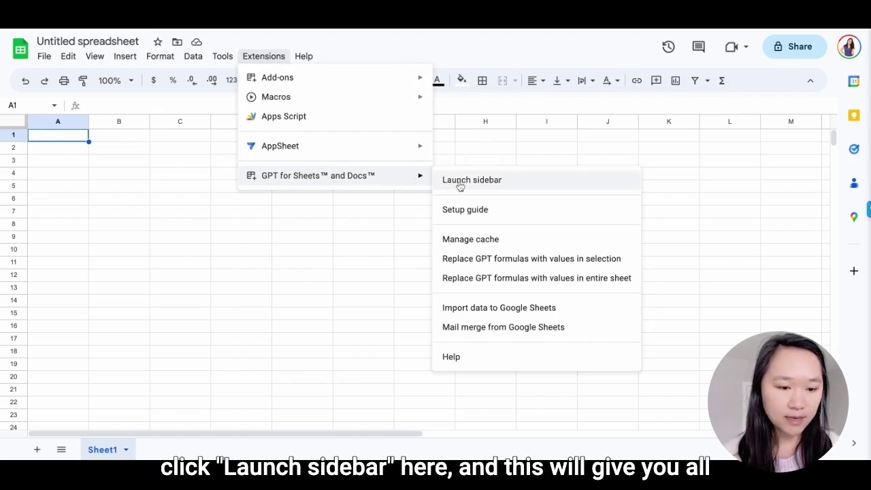
Show the GPT function's example in the sidebar and have A1 return 'Scoops of happiness in every cone!'
left_click(460, 182)
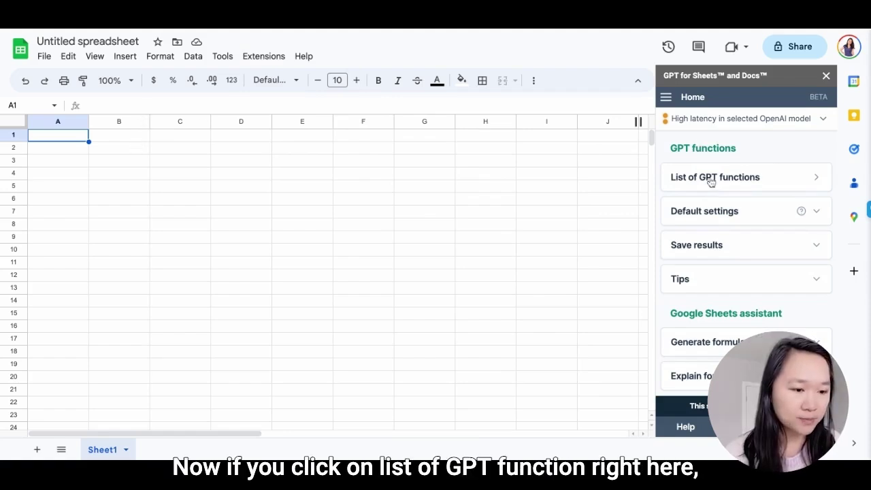
left_click(711, 178)
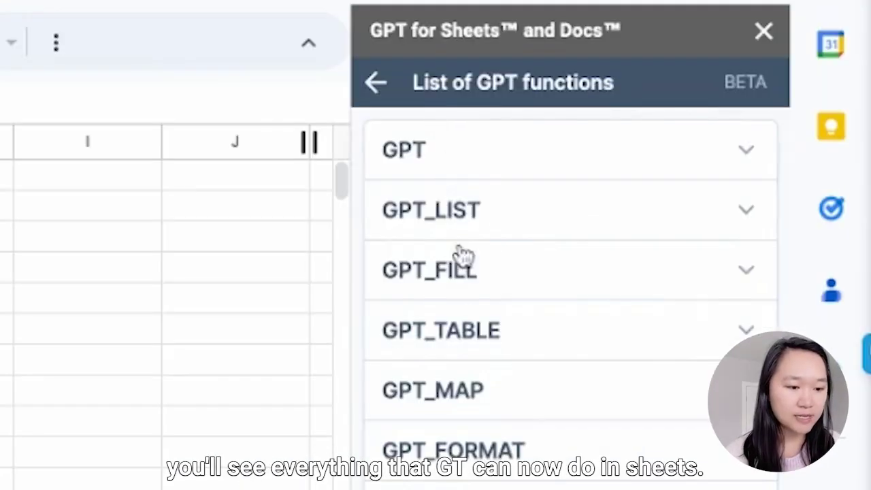
scroll(471, 317, "down", 1)
scroll(473, 318, "down", 1)
scroll(471, 317, "up", 3)
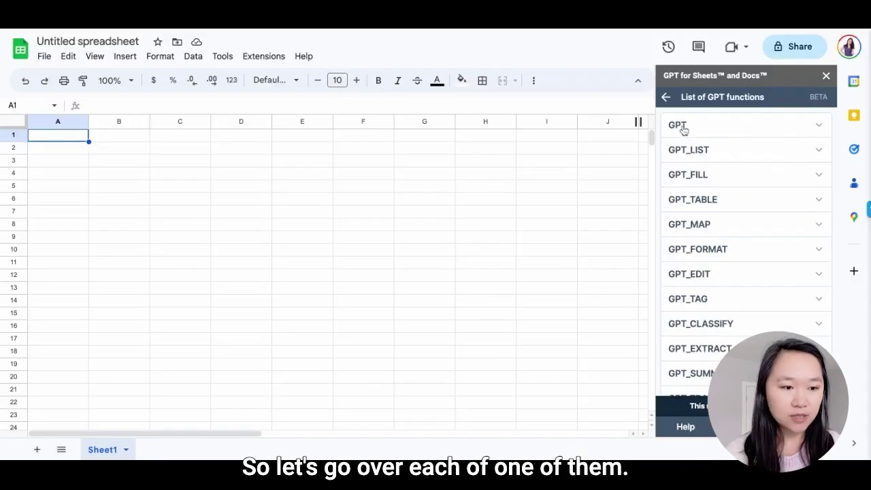
left_click(682, 128)
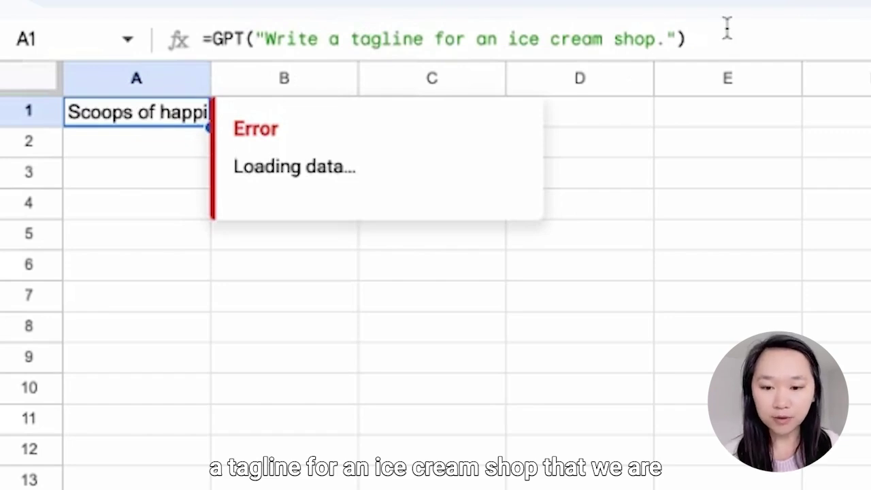
key("Return")
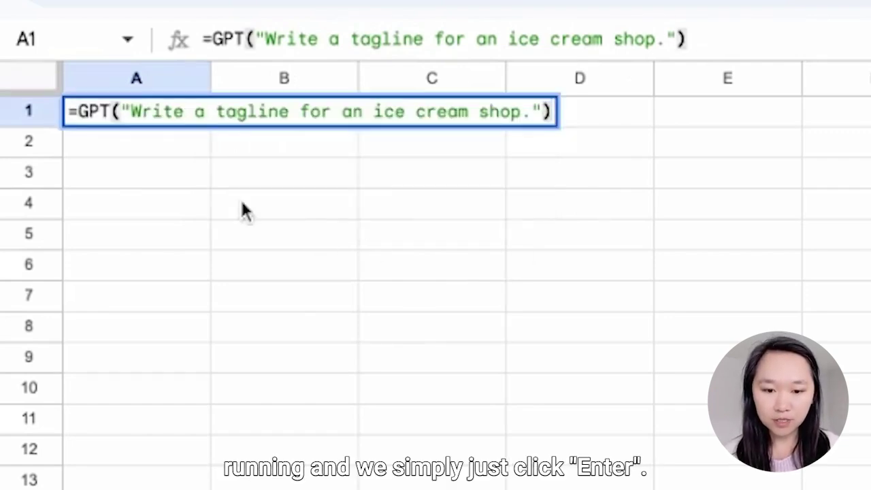
key("Return")
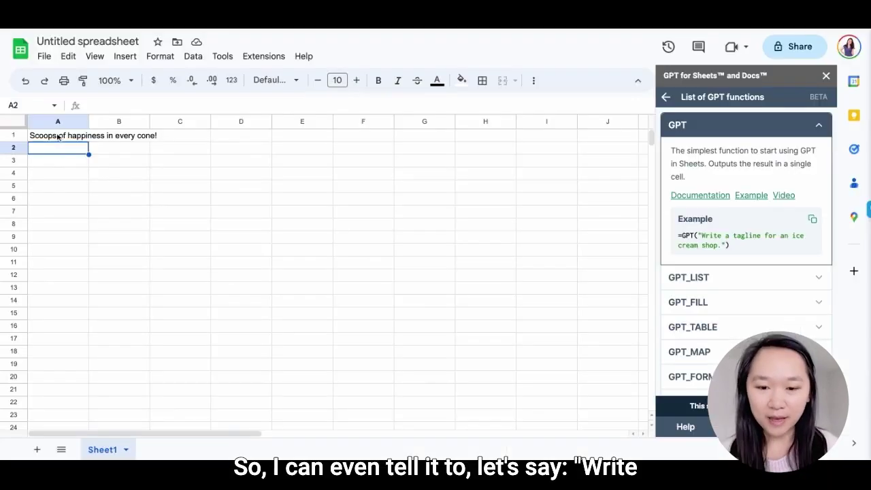
Change A1's GPT prompt to 'Write summary of romeo and juliet.'
left_click(58, 136)
left_click(252, 107)
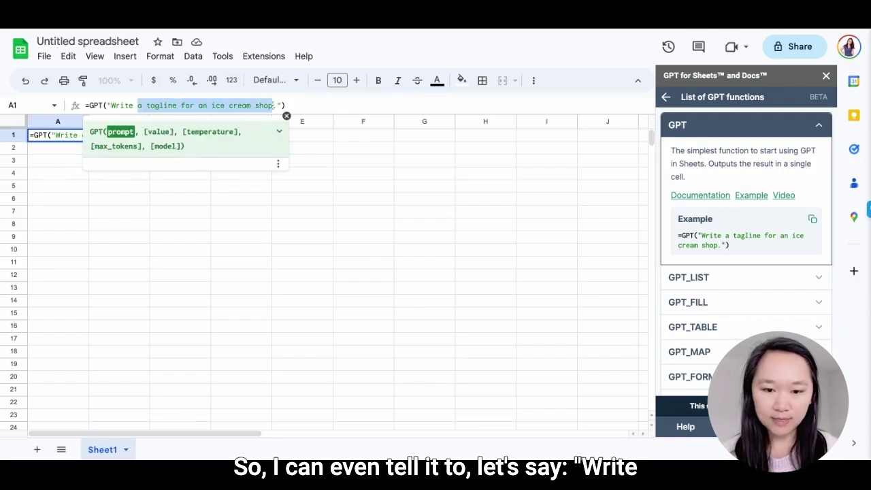
type("summary")
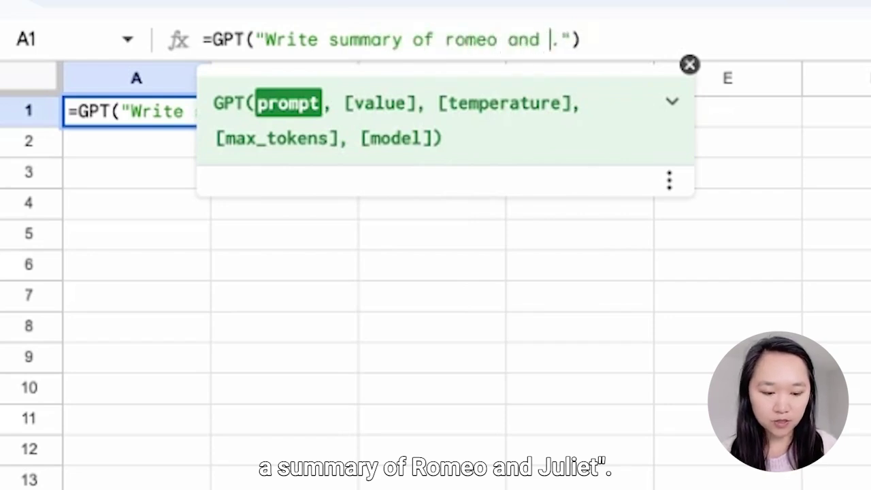
key("Return")
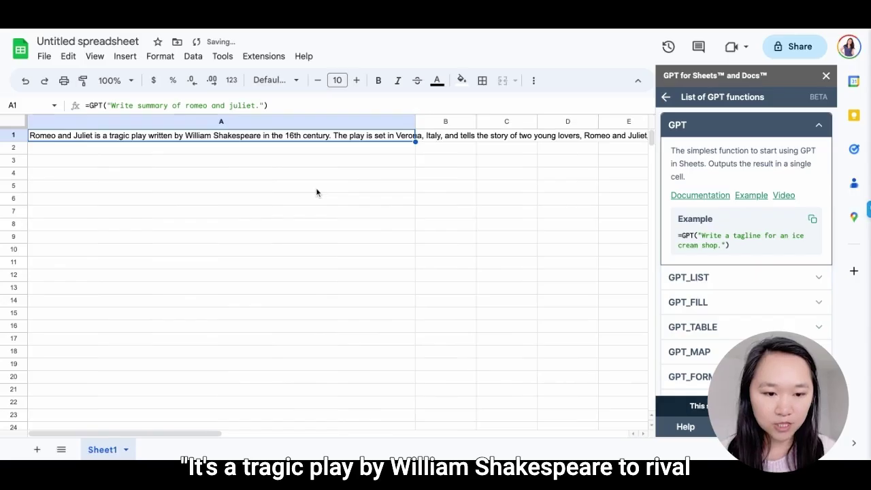
Collapse the GPT entry and show the GPT_LIST function's description and example
scroll(316, 190, "right", 5)
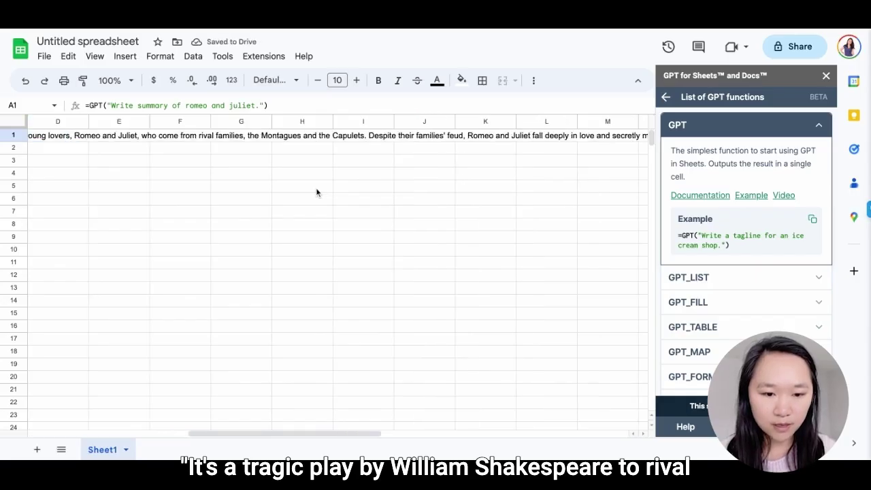
scroll(316, 189, "right", 5)
scroll(316, 189, "right", 5)
scroll(247, 170, "left", 15)
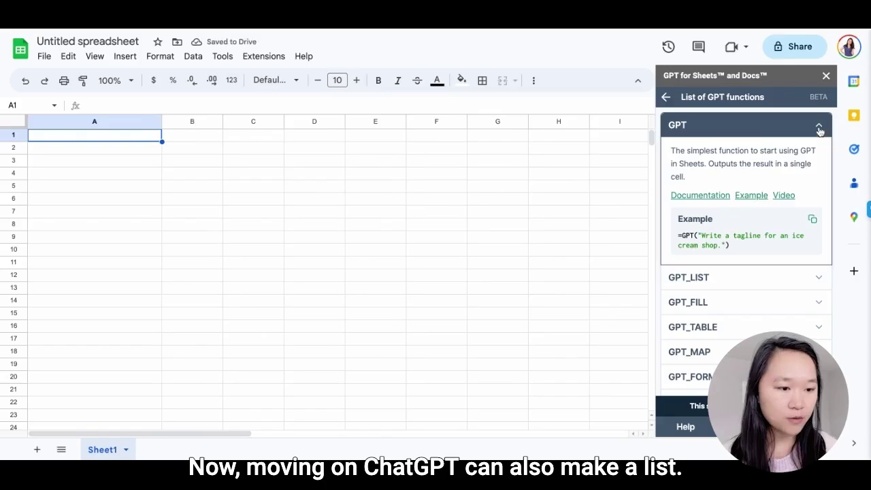
left_click(819, 126)
left_click(820, 151)
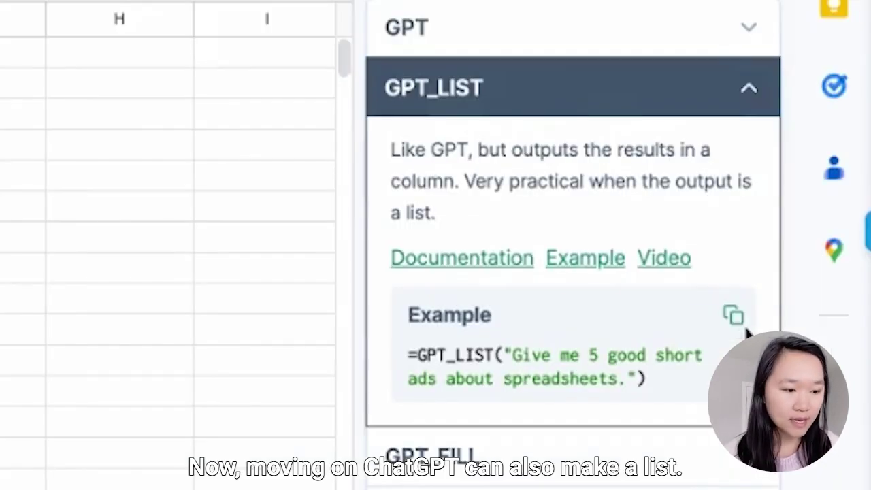
Paste the GPT_LIST example formula into A1 to list five spreadsheet ads
left_click(813, 243)
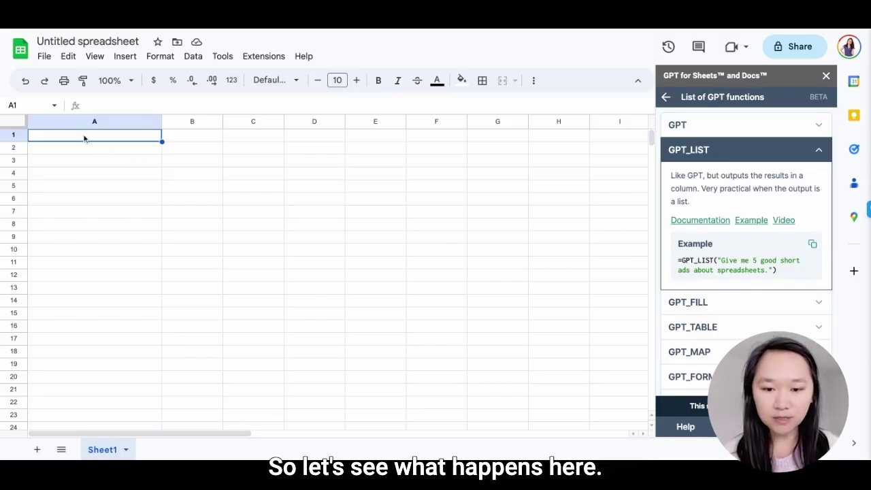
key("ctrl+v")
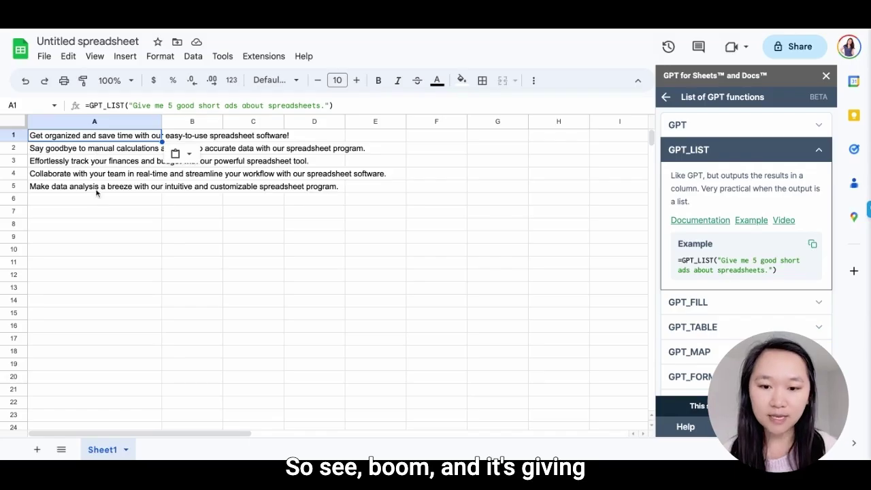
left_click(87, 151)
left_click(88, 176)
left_click(88, 201)
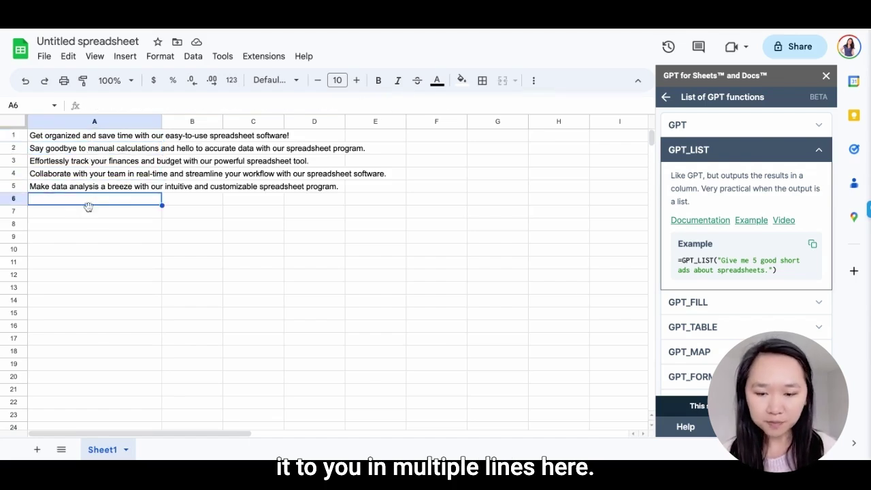
left_click(90, 140)
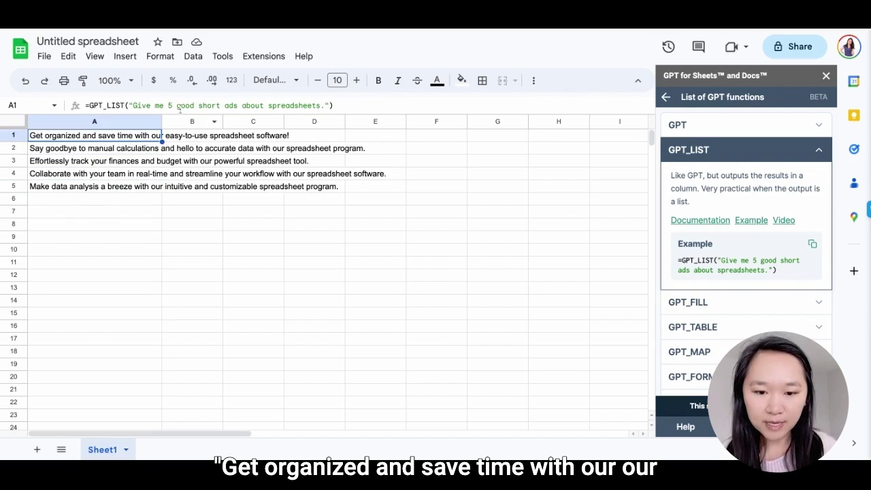
Widen column A so the full ad text is readable
left_click_drag(161, 122, 433, 122)
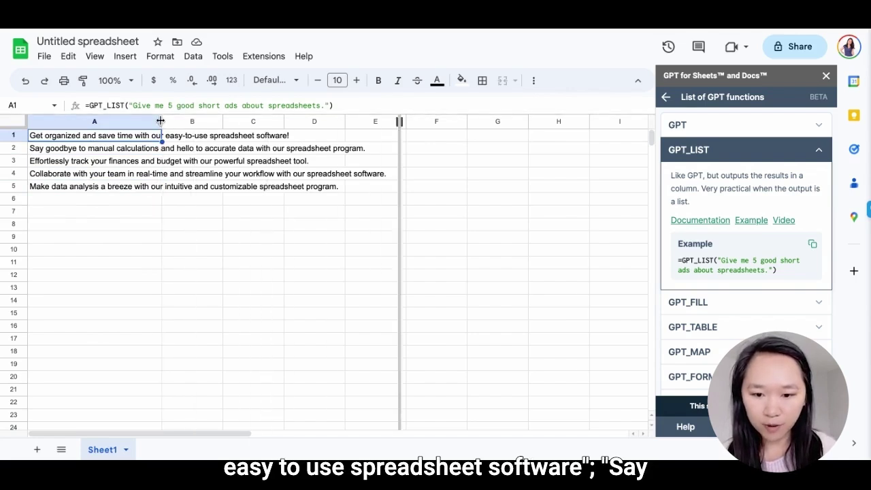
key("Down")
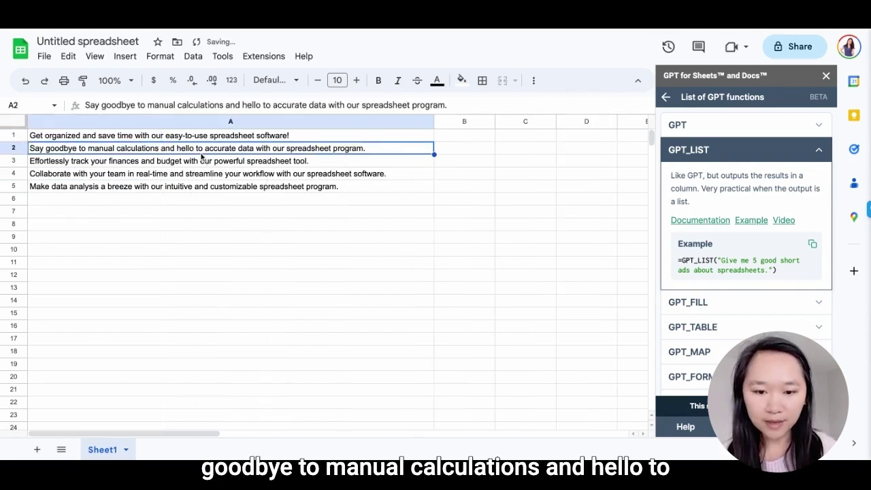
scroll(202, 157, "down", 1)
scroll(202, 156, "up", 1)
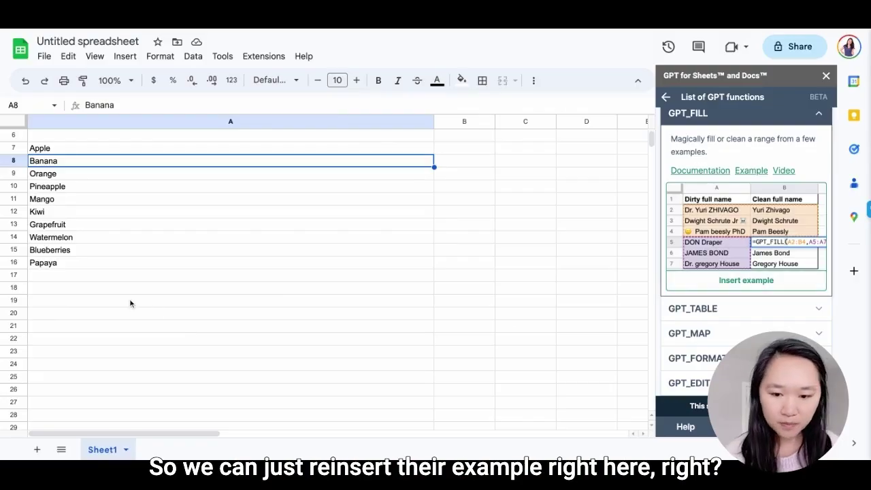
Insert the GPT_FILL name-cleaning example below the fruit list at A19
left_click(131, 304)
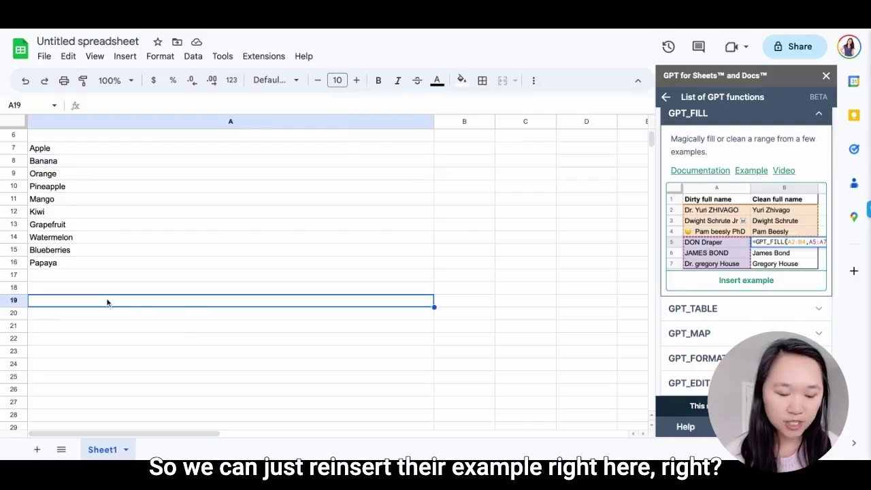
left_click(739, 287)
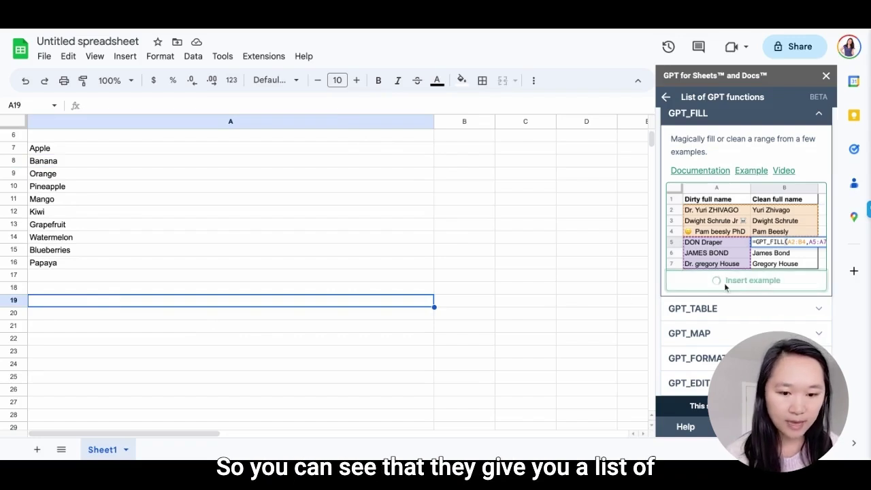
scroll(288, 276, "down", 2)
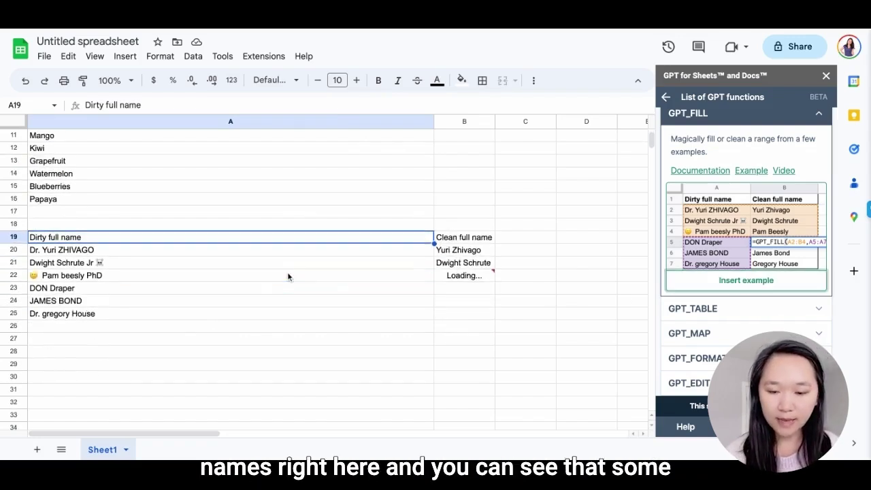
left_click(140, 244)
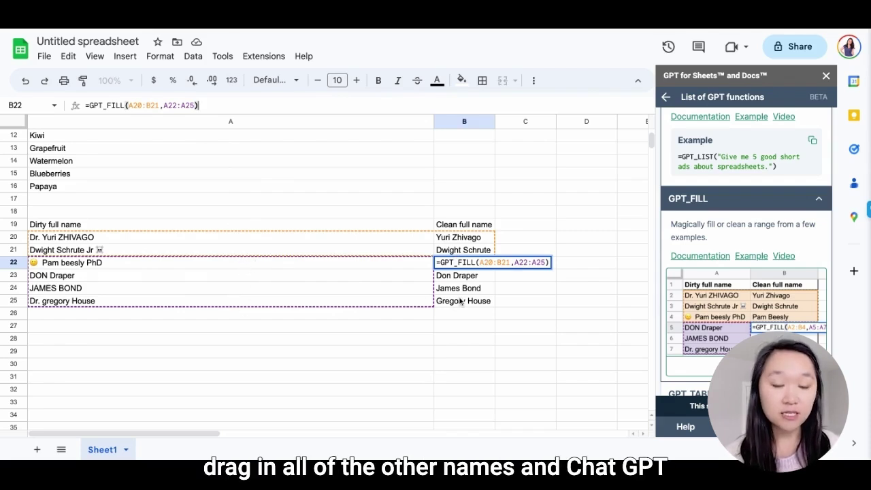
scroll(460, 306, "down", 1)
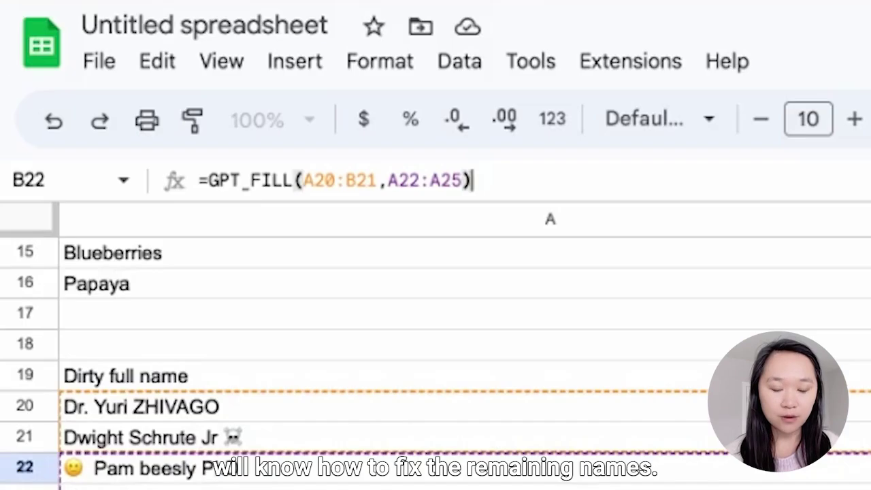
key("Return")
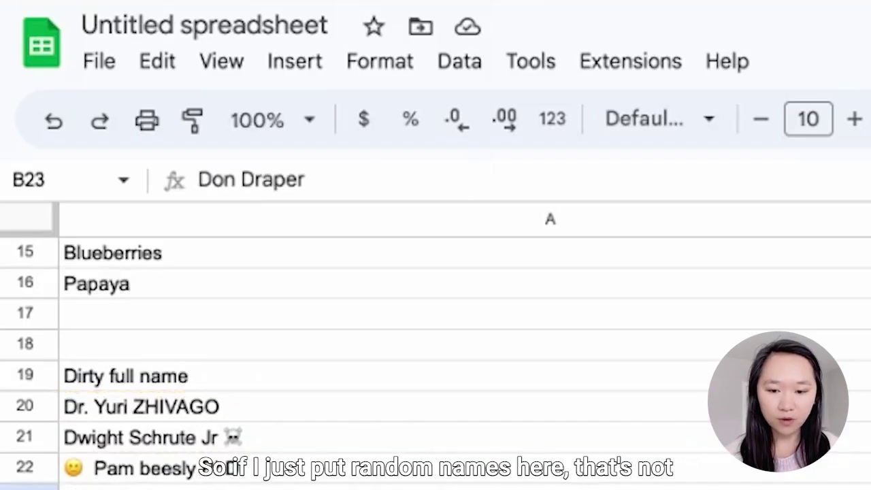
key("Left")
key("Down")
key("Down")
key("Down")
type("A")
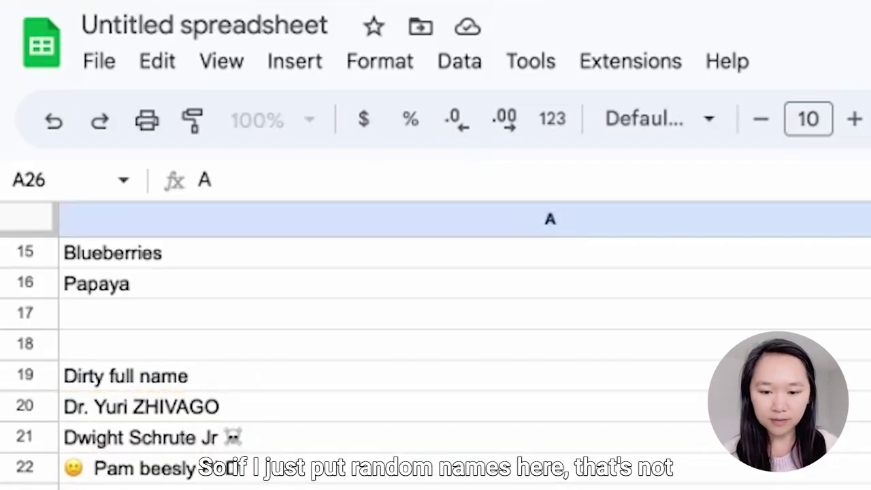
type("NN george")
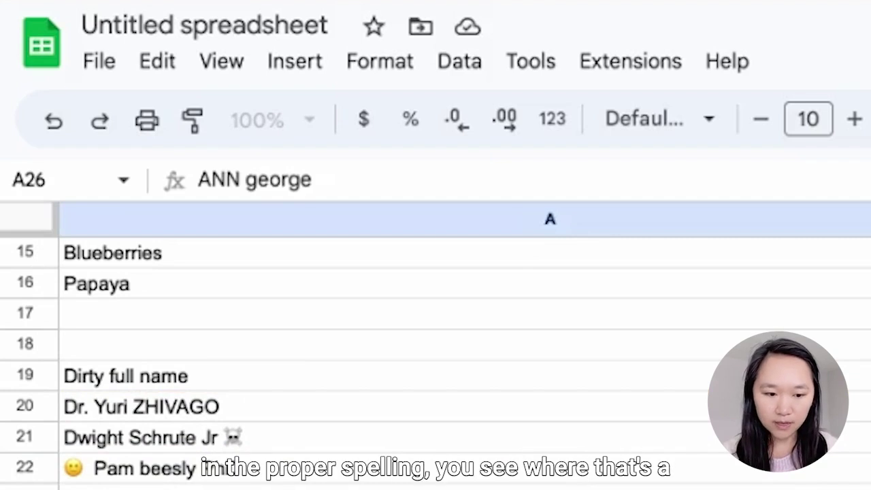
key("Return")
Extend the GPT_FILL formula's range from A22:A25 to A22:A27 and check the newly cleaned names
key("Up")
key("Up")
key("Up")
key("Right")
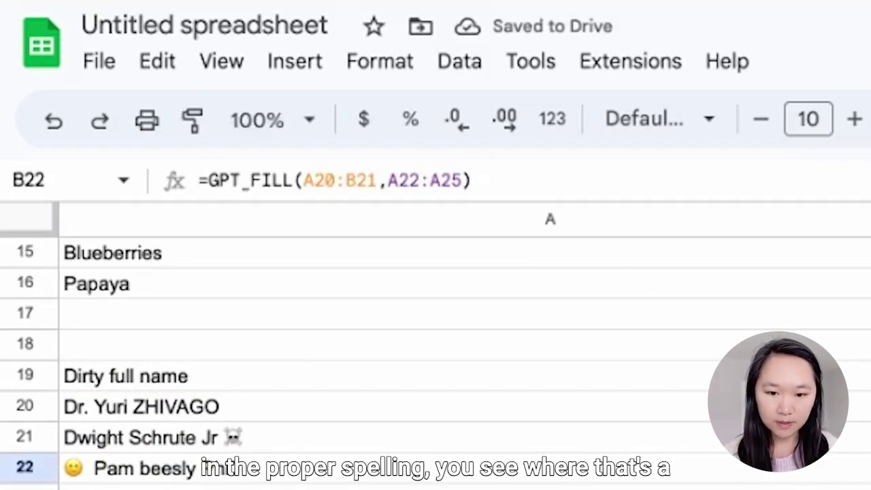
left_click(453, 196)
left_click(464, 180)
key("BackSpace")
type("7")
key("Return")
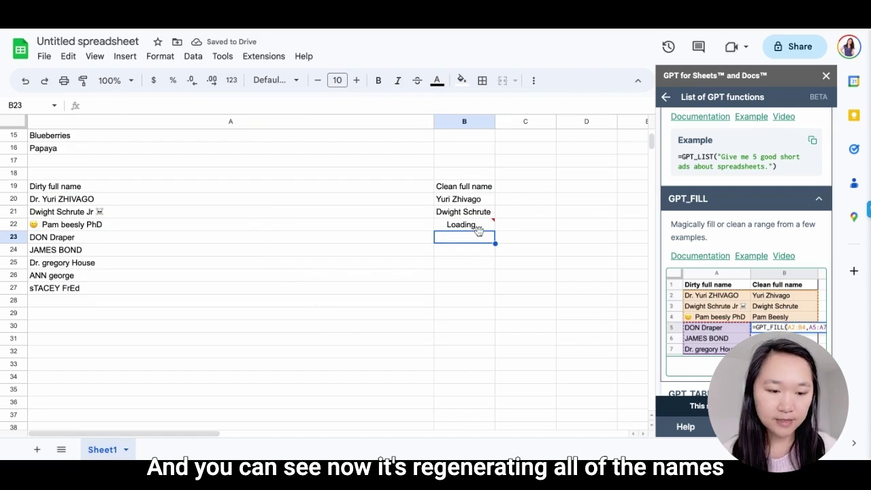
left_click(460, 275)
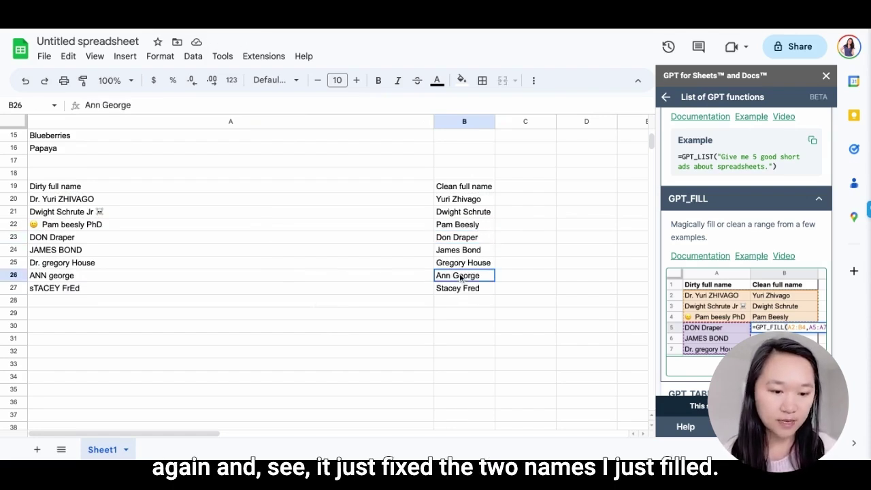
key("shift+Down")
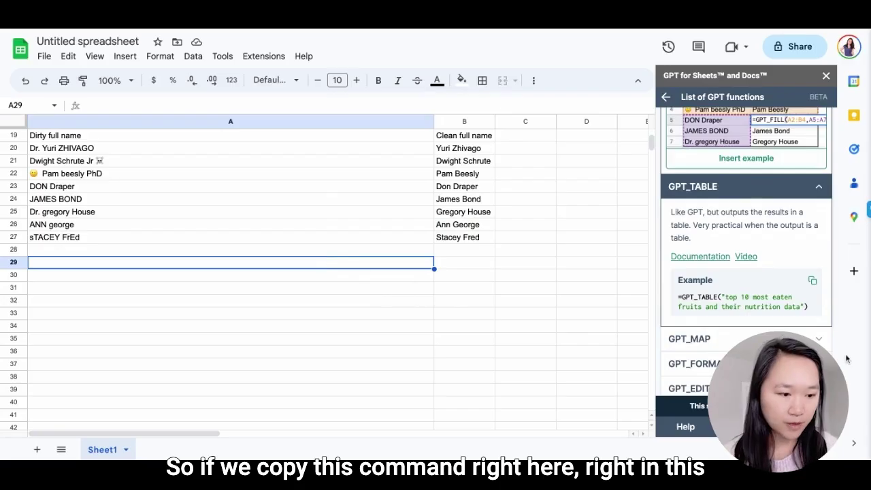
Paste the GPT_TABLE fruit nutrition formula into A29 and inspect the calorie, carb, fiber and vitamin values
left_click(813, 281)
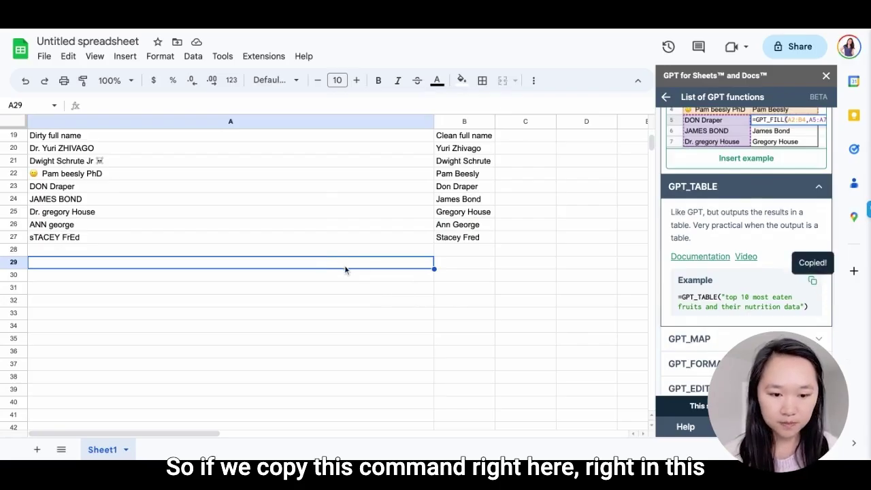
key("ctrl+v")
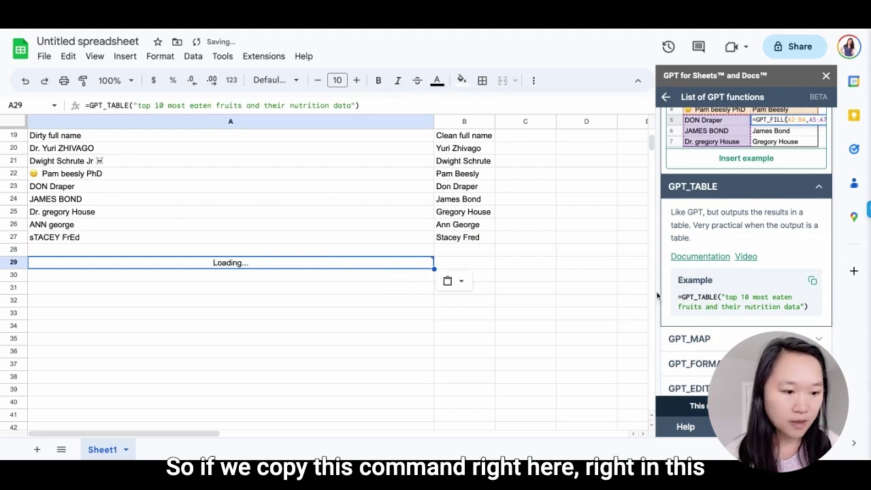
scroll(706, 281, "down", 1)
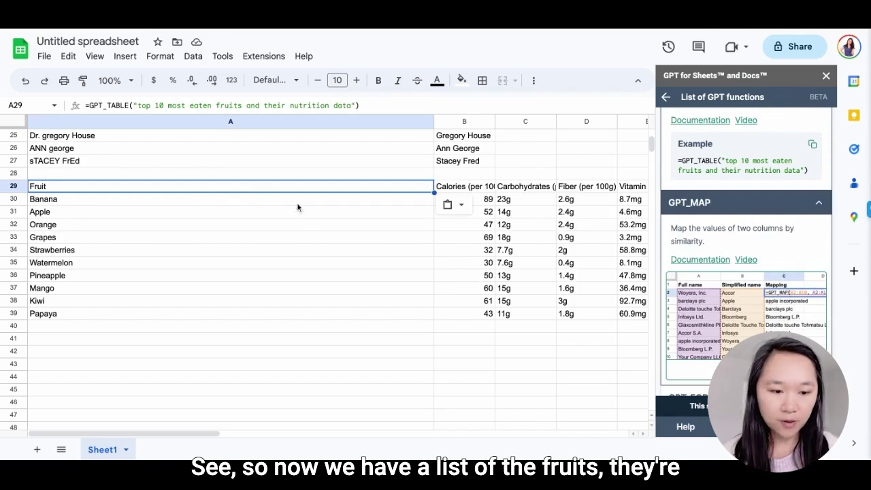
scroll(641, 234, "up", 1)
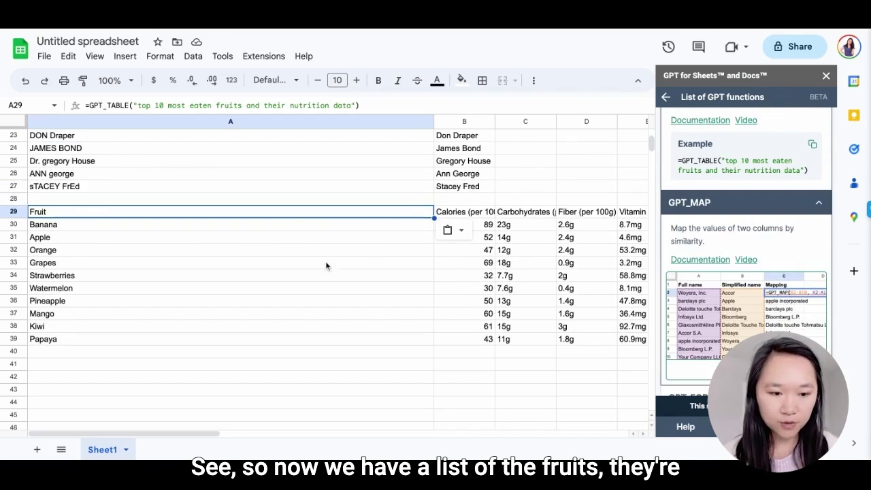
left_click(449, 267)
scroll(450, 266, "right", 5)
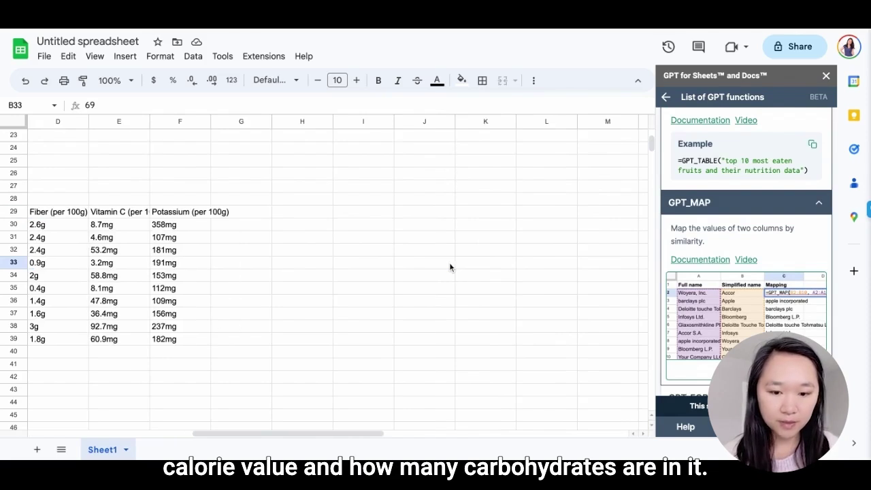
scroll(449, 267, "left", 2)
left_click(125, 274)
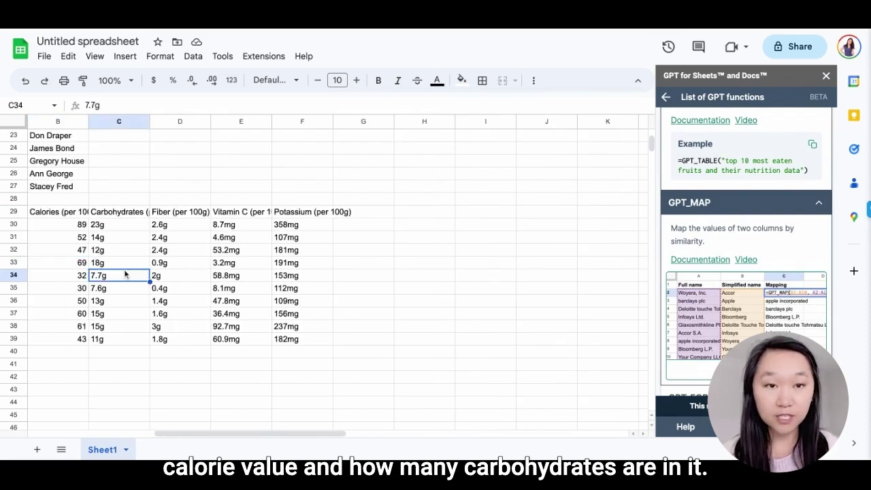
left_click(176, 268)
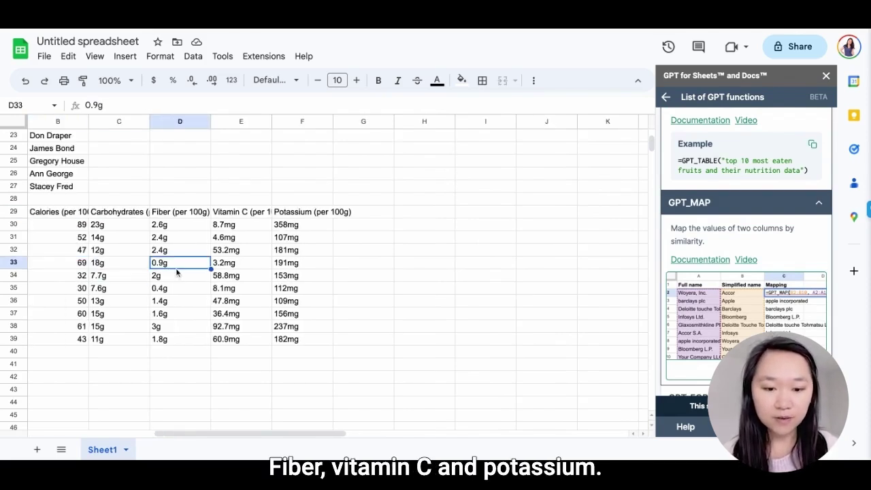
left_click(244, 268)
left_click(300, 269)
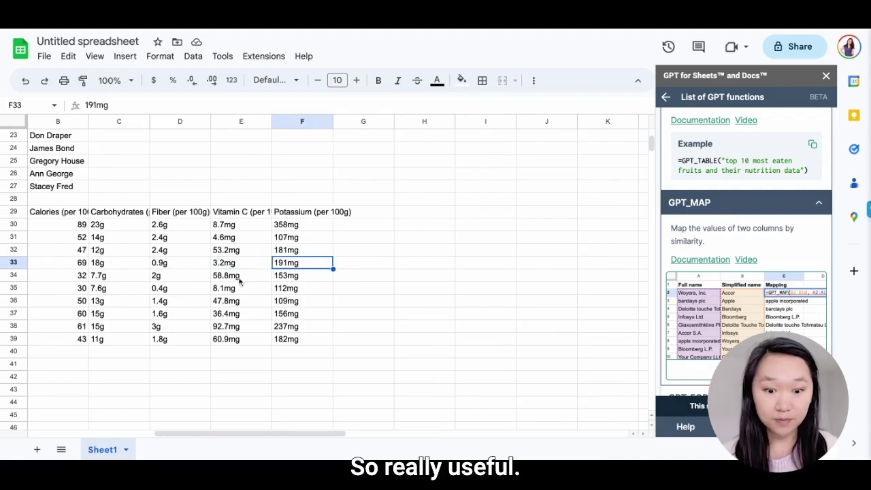
scroll(239, 282, "left", 3)
scroll(239, 282, "down", 2)
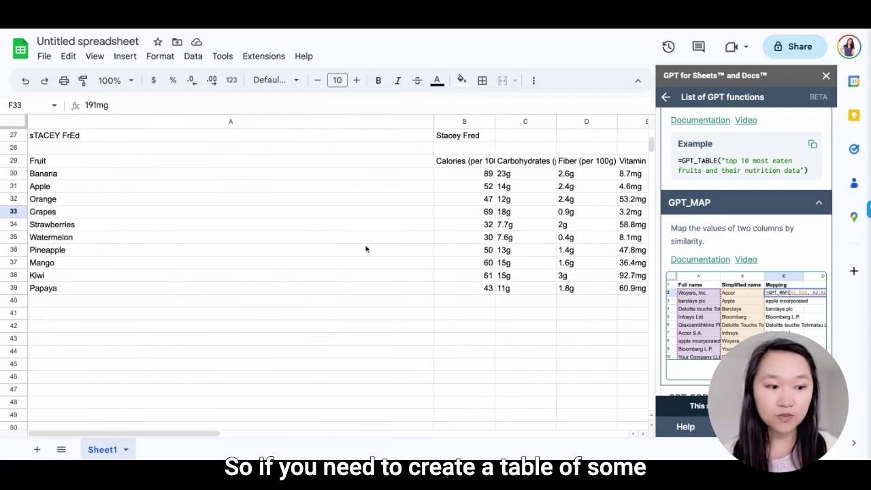
Collapse and re-expand the GPT_MAP function details in the sidebar
left_click(820, 205)
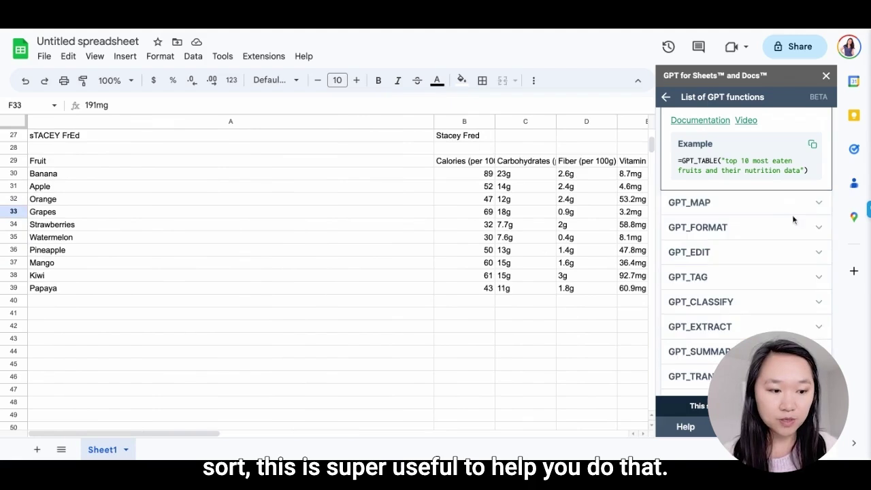
left_click(783, 205)
scroll(368, 277, "down", 1)
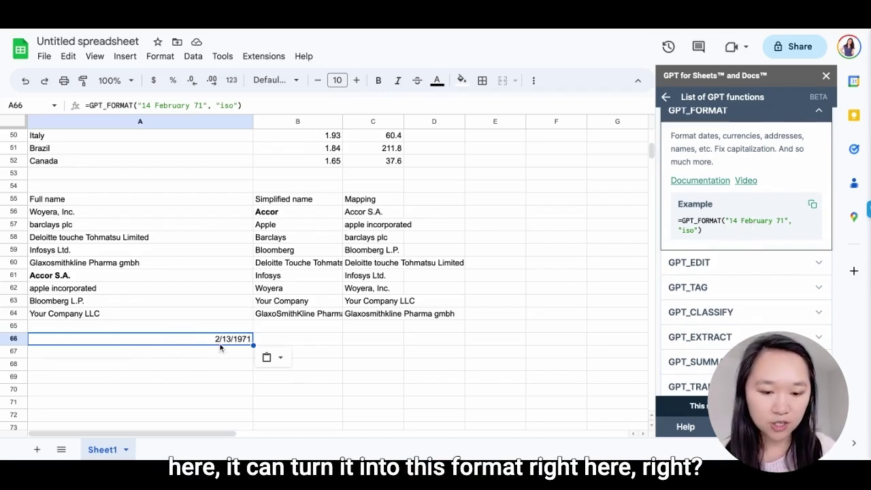
Show the GPT_EDIT function's description and grammar-fixing example in the sidebar
scroll(229, 351, "down", 3)
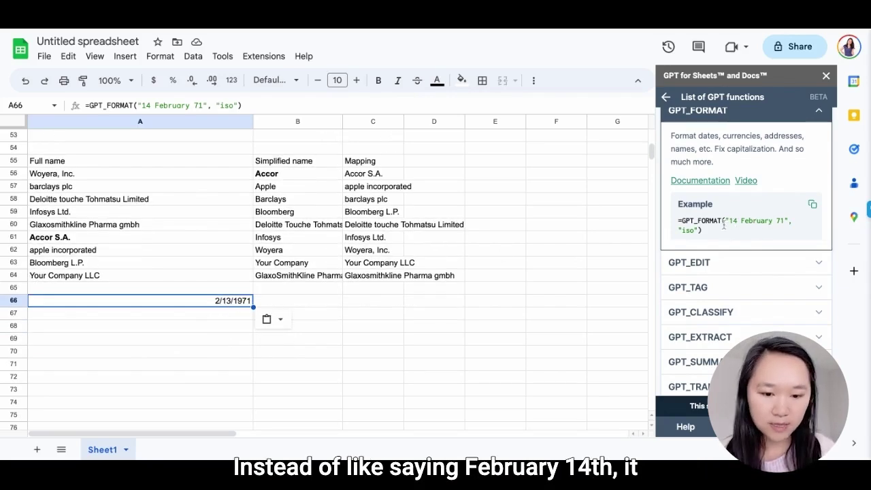
left_click(690, 263)
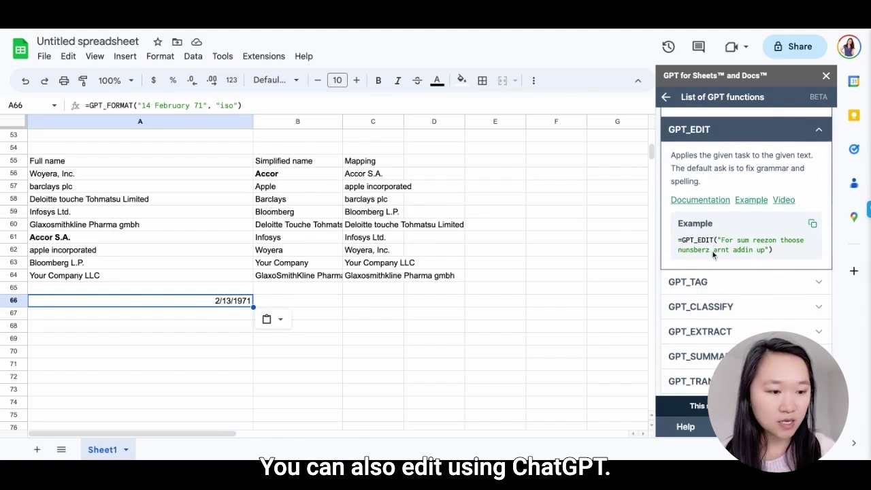
Enter =GPT_EDIT("I are go to mall") in A69, returning 'I am going to the mall.'
left_click(156, 338)
type("=g")
type("pt_edit(\"I")
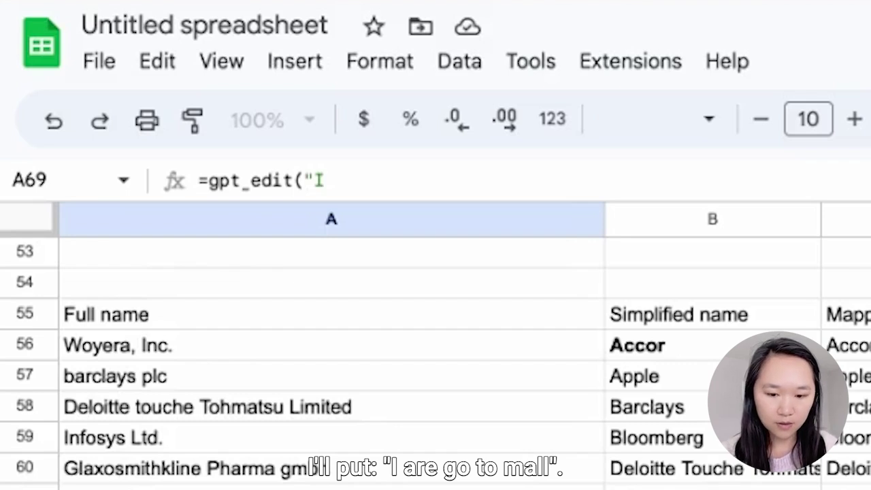
type(" are go")
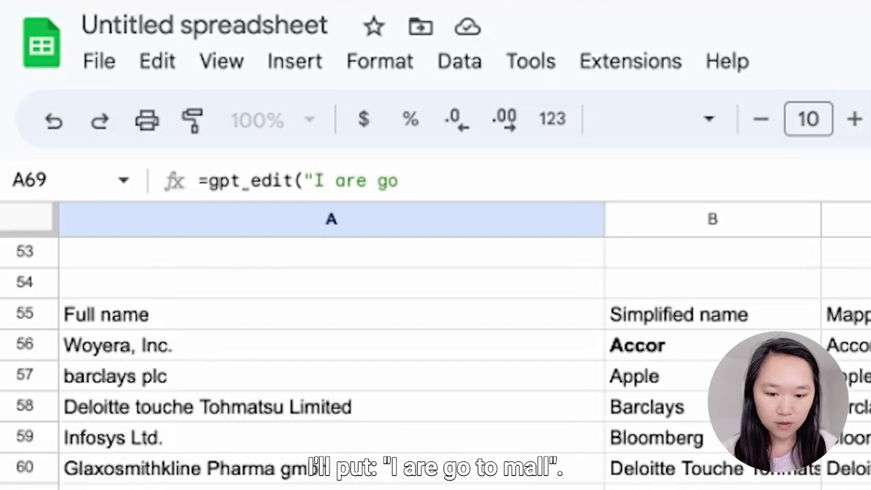
type("iall\")")
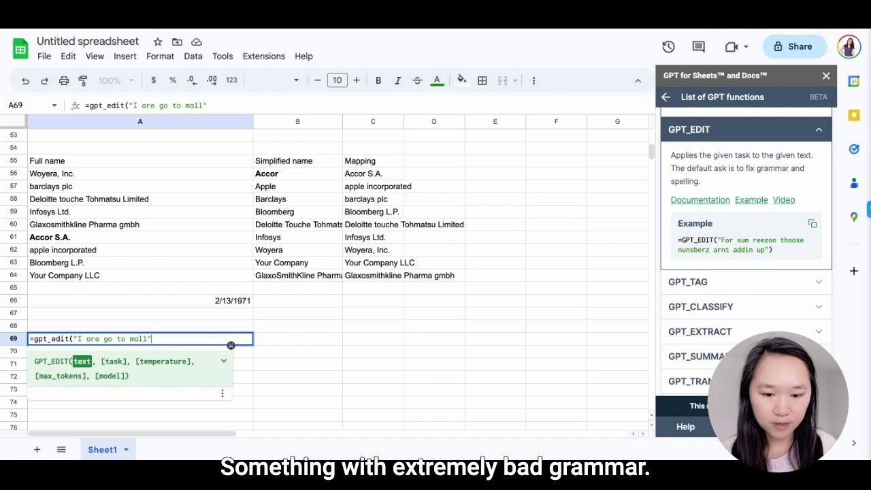
key("Return")
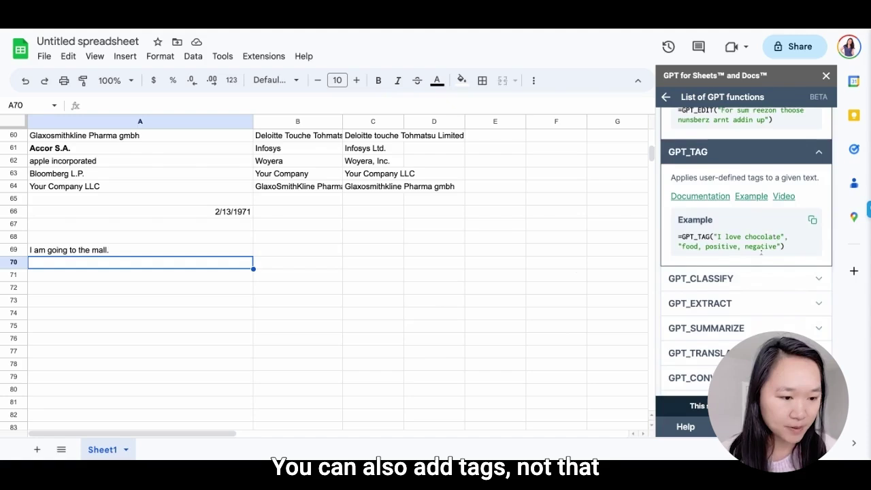
Paste the GPT_CLASSIFY example into A71 so banana is classified as fruit
left_click(729, 273)
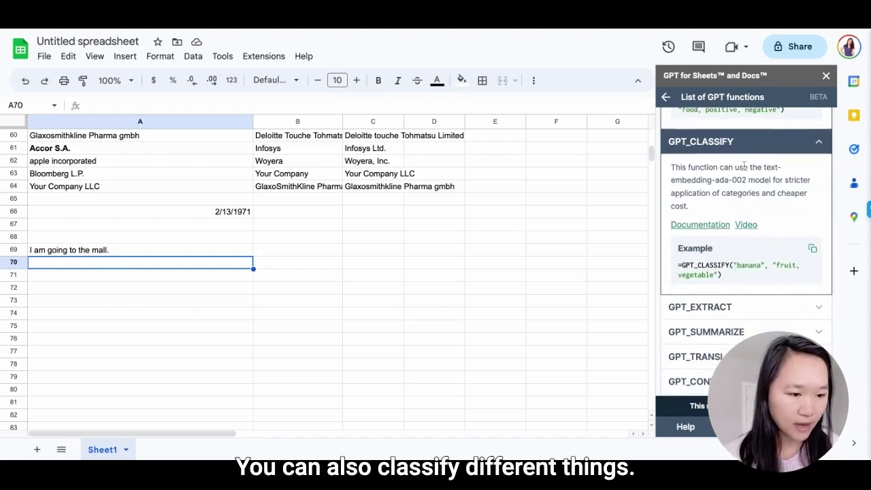
scroll(715, 245, "down", 1)
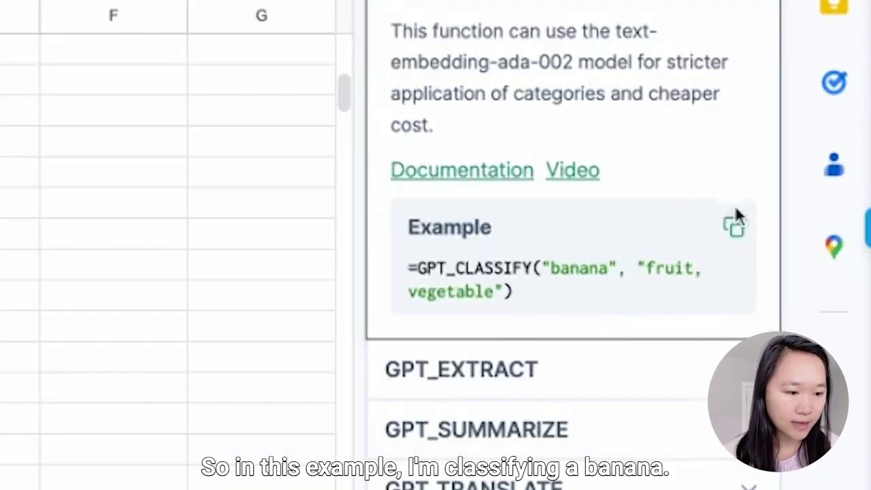
left_click(812, 209)
left_click(74, 276)
key("ctrl+v")
double_click(76, 280)
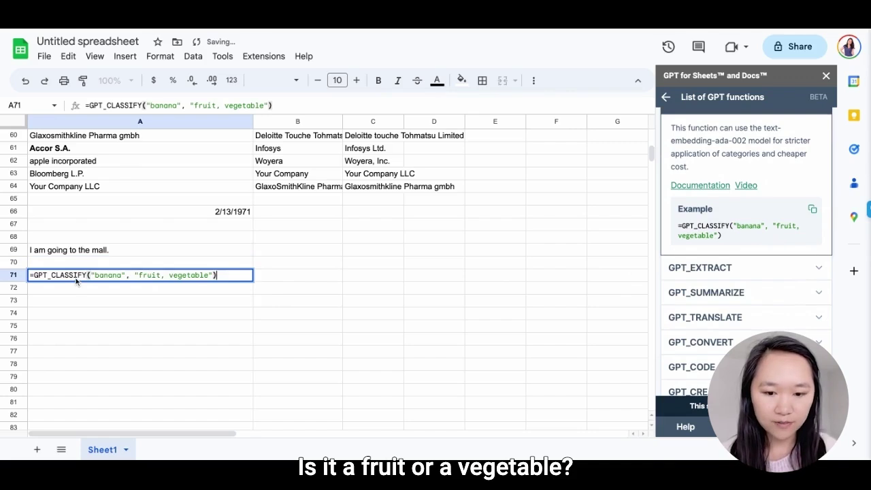
key("Return")
scroll(787, 235, "down", 1)
scroll(787, 230, "down", 1)
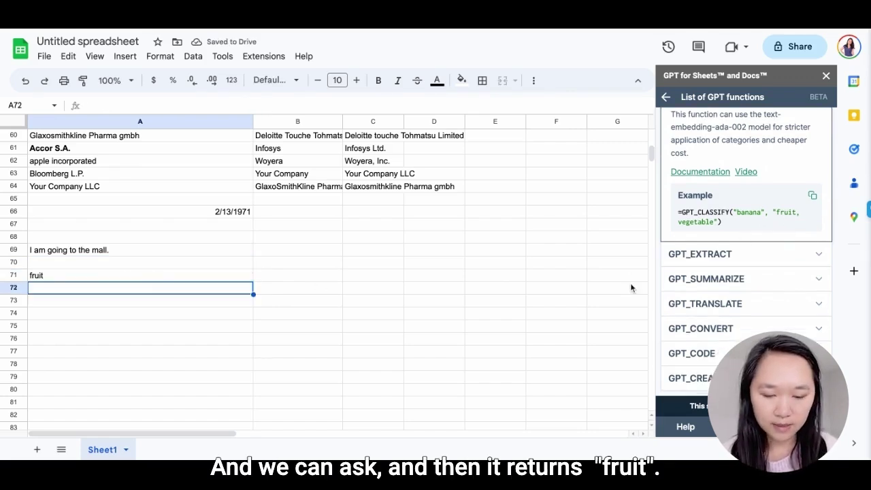
left_click(79, 280)
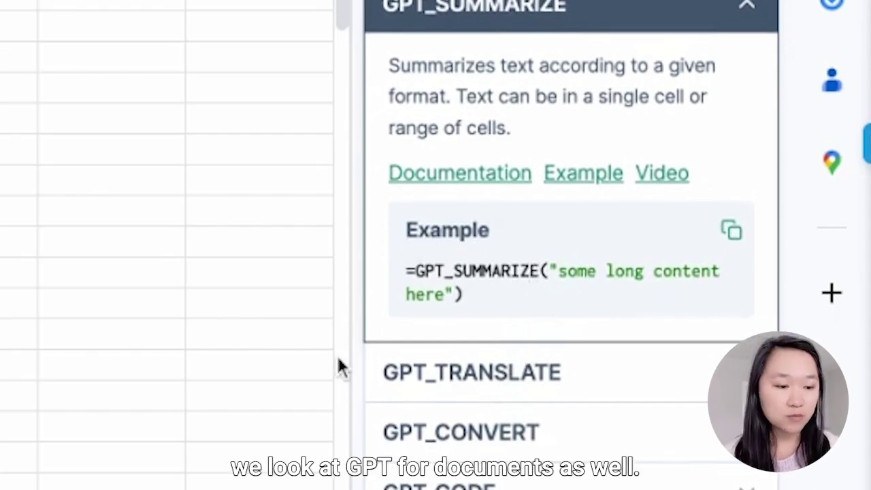
Expand GPT_TRANSLATE in the GPT for Sheets panel and copy its Spanish translation example
left_click(521, 379)
scroll(497, 334, "down", 3)
scroll(470, 277, "down", 1)
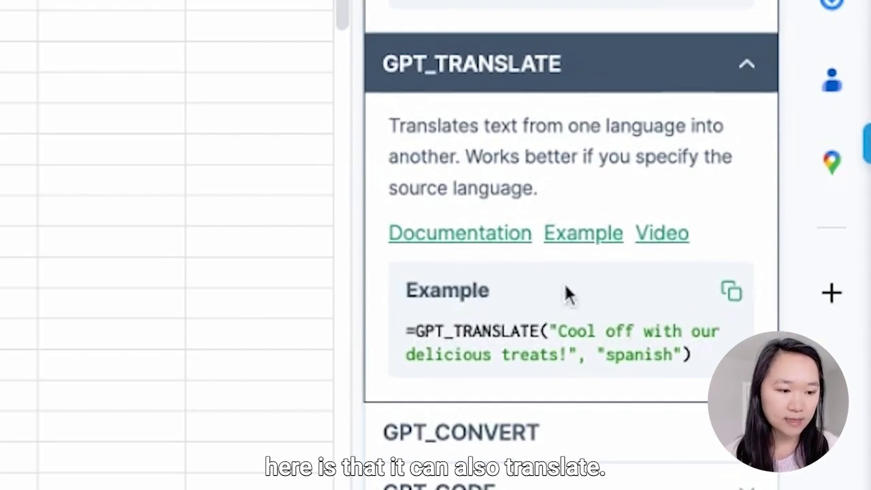
left_click(733, 299)
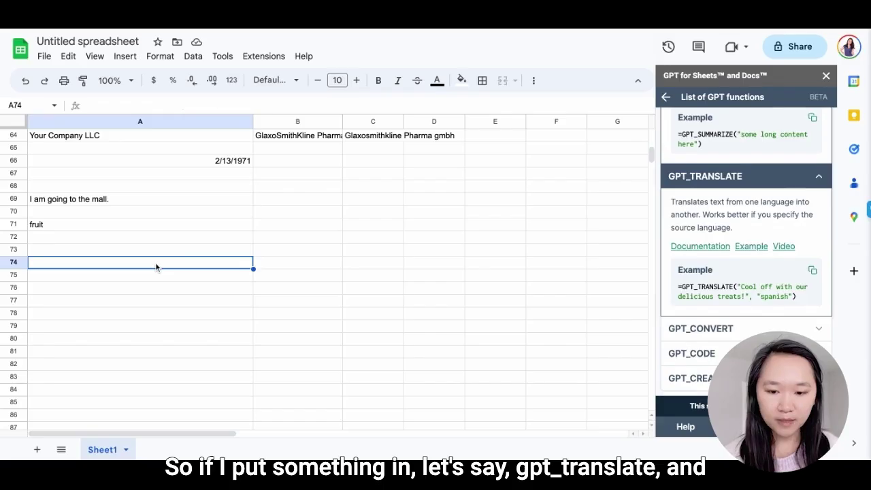
Enter =gpt_translate("hello world!", "chinese") in A74, returning 你好，世界！
type("=gpt_")
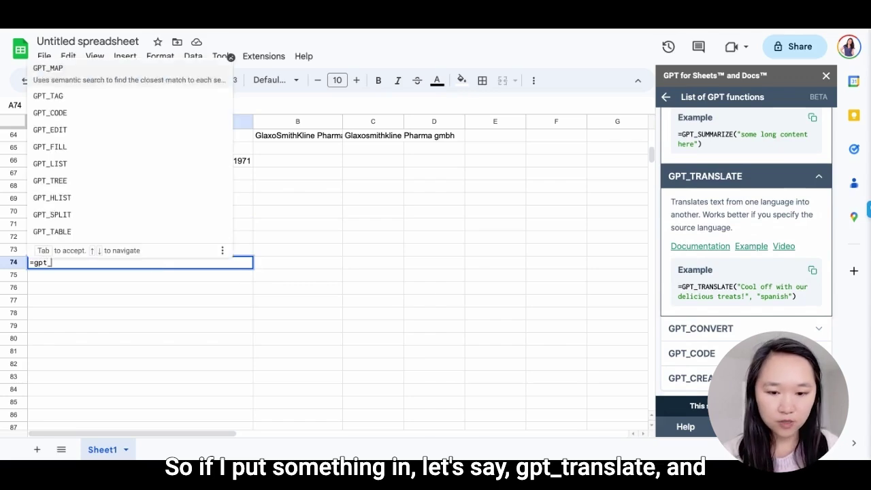
type("tran")
type("(")
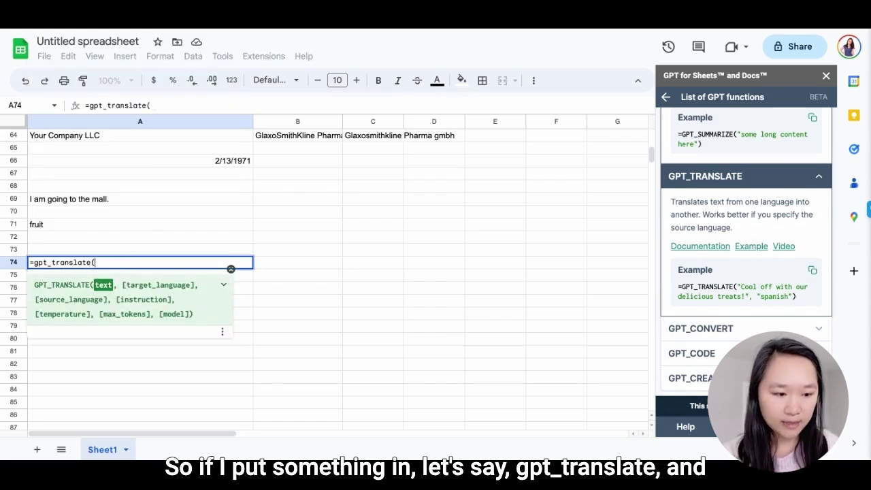
type("\"")
type("orld!")
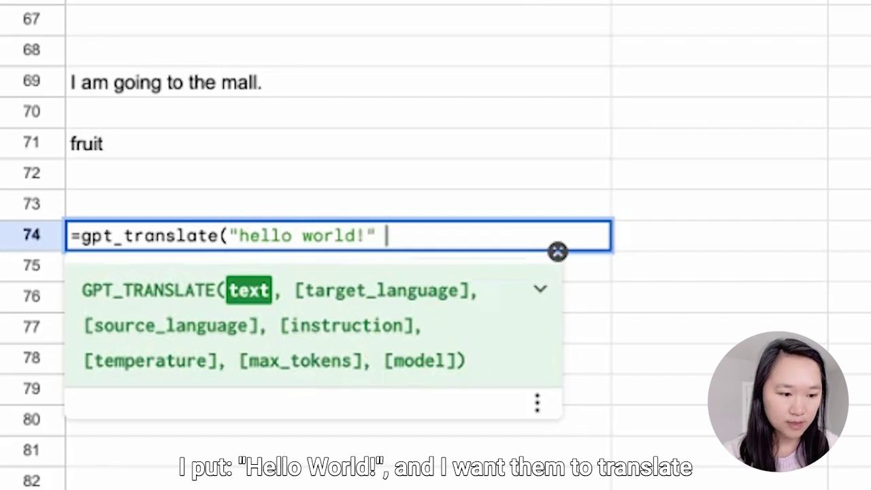
type(", \"chinese\")")
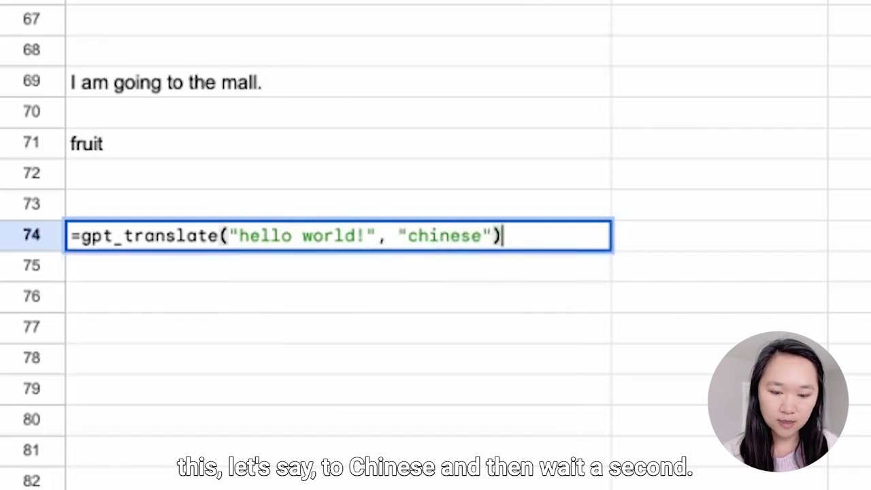
key("Return")
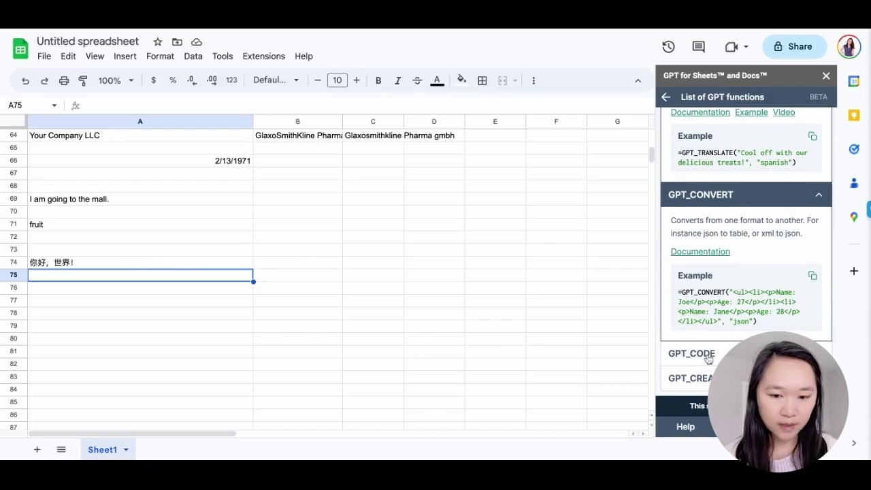
left_click(691, 354)
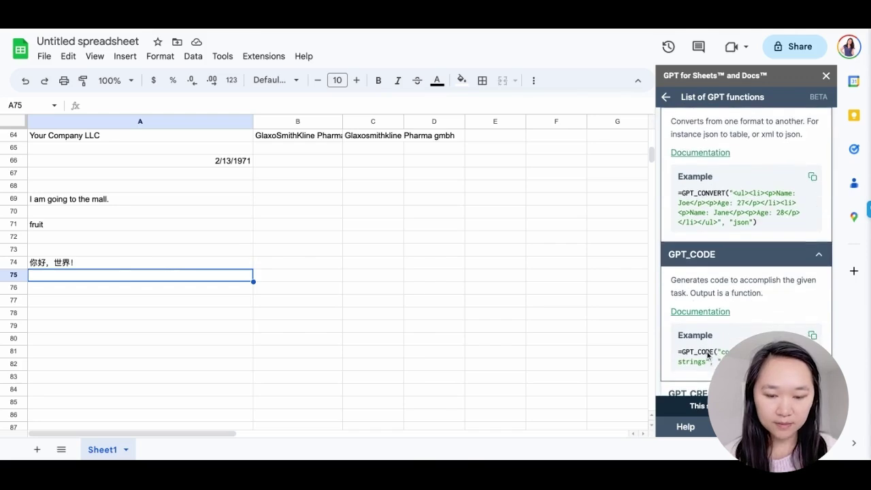